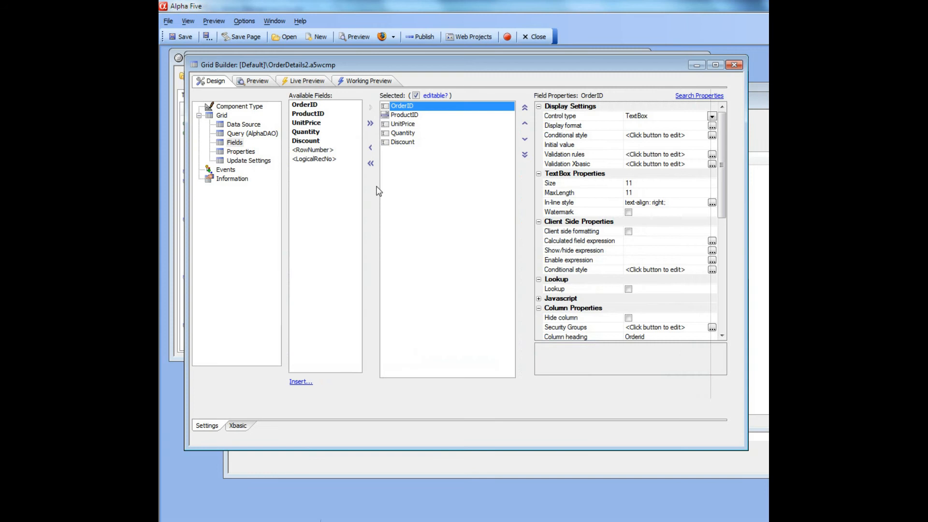
Review the ProductID drop-down's dynamic choices and the SQL SELECT statement that supplies its display and stored fields
{"action": "left_click", "coordinate": [401, 115]}
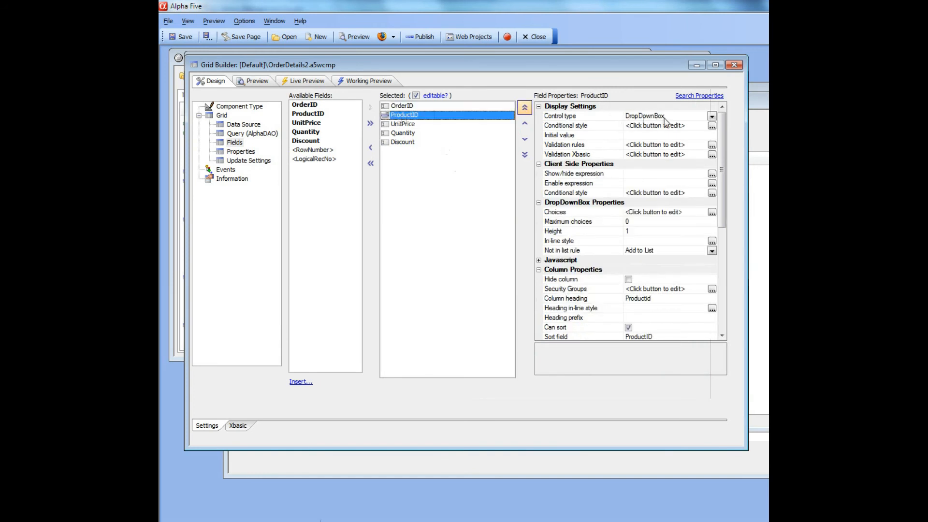
{"action": "left_click", "coordinate": [712, 213]}
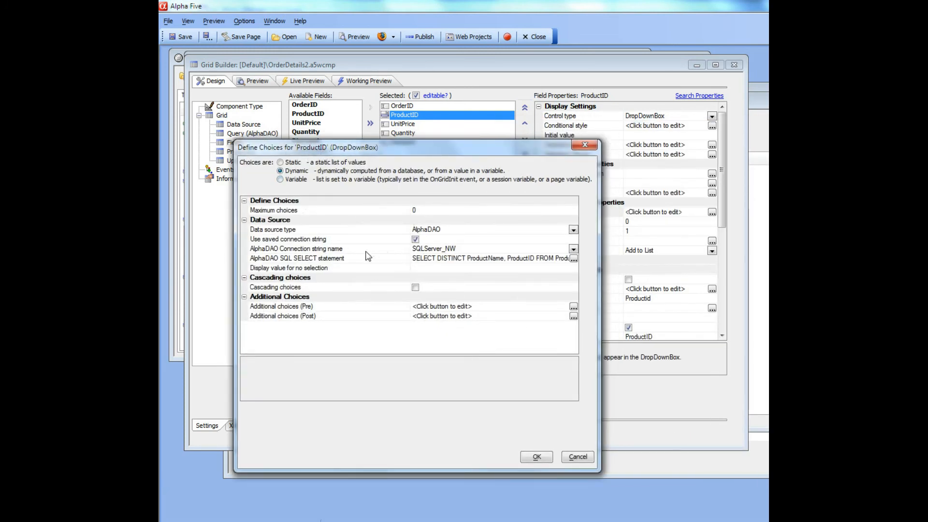
{"action": "left_click", "coordinate": [573, 260]}
{"action": "left_click", "coordinate": [573, 259]}
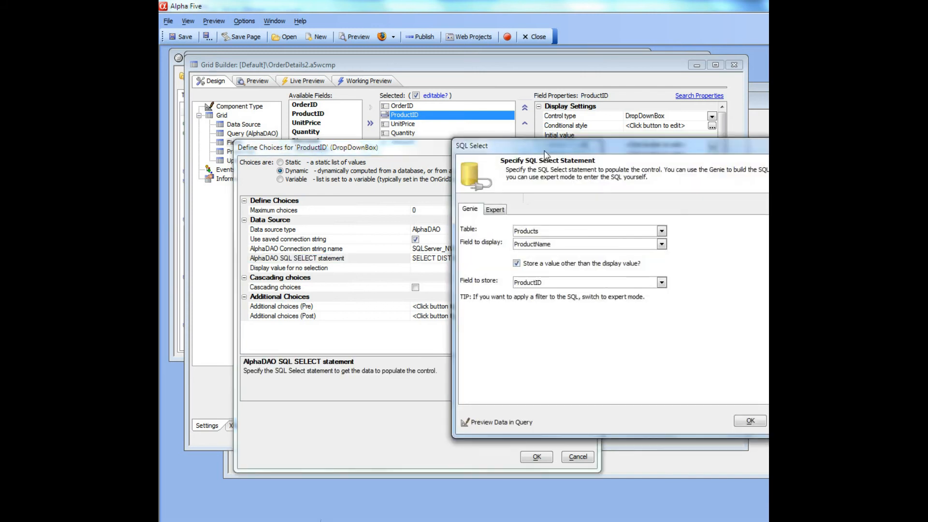
{"action": "left_click_drag", "start_coordinate": [716, 141], "coordinate": [360, 134]}
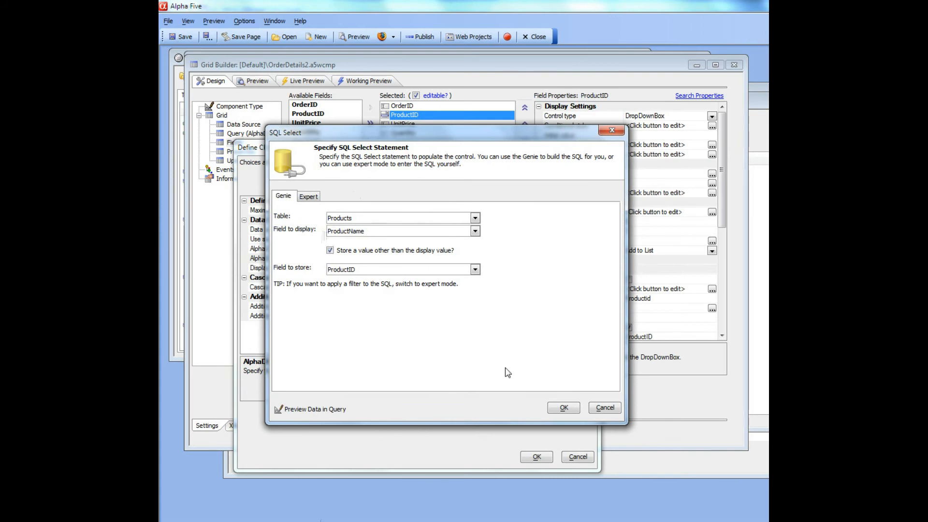
{"action": "left_click", "coordinate": [564, 408]}
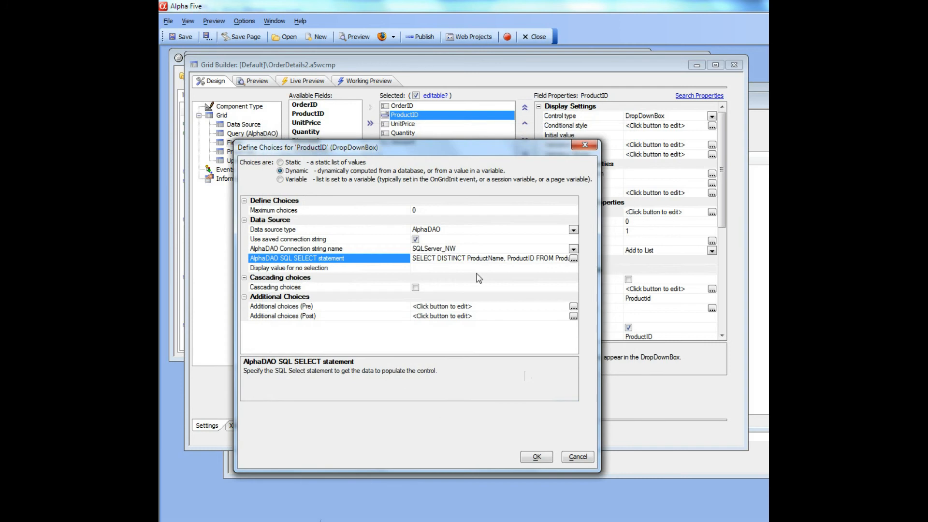
{"action": "left_click", "coordinate": [536, 458]}
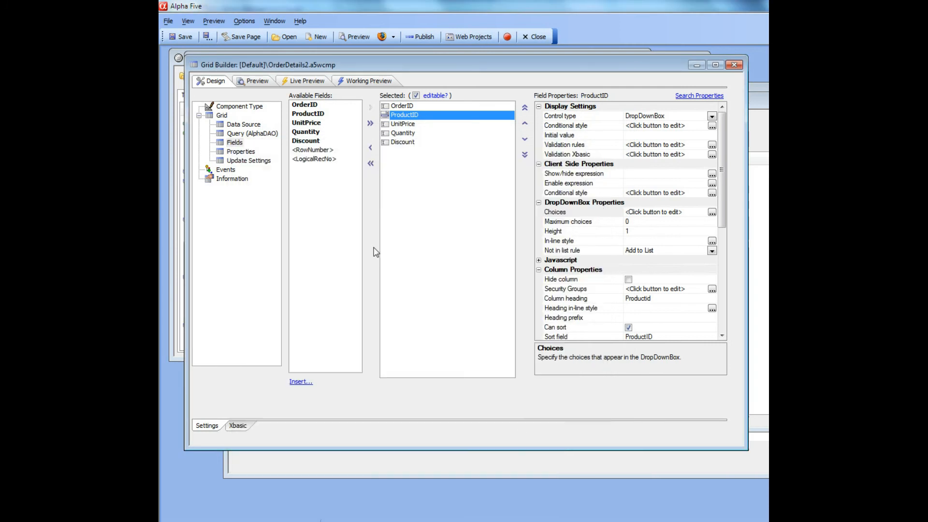
In the grid's working preview, change the third order row's product to Ipoh Coffee and save the grid
{"action": "left_click", "coordinate": [355, 82]}
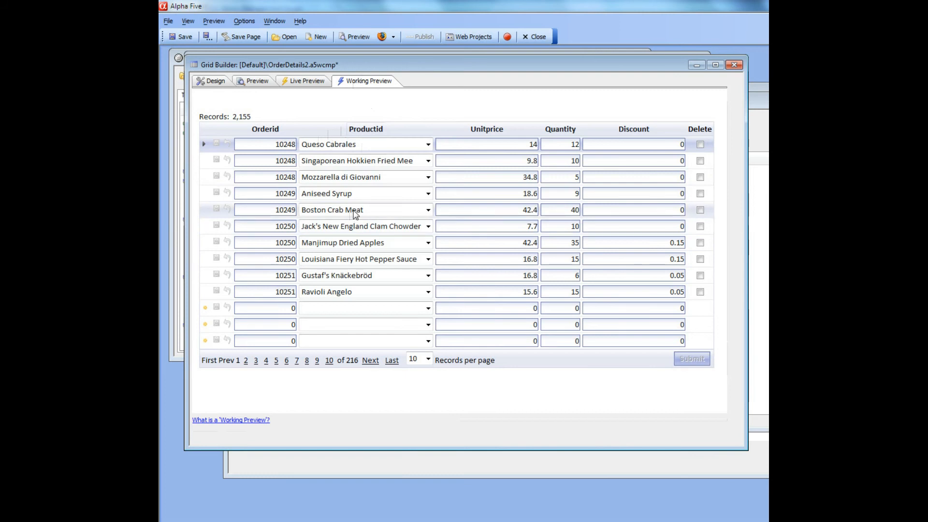
{"action": "left_click", "coordinate": [428, 177]}
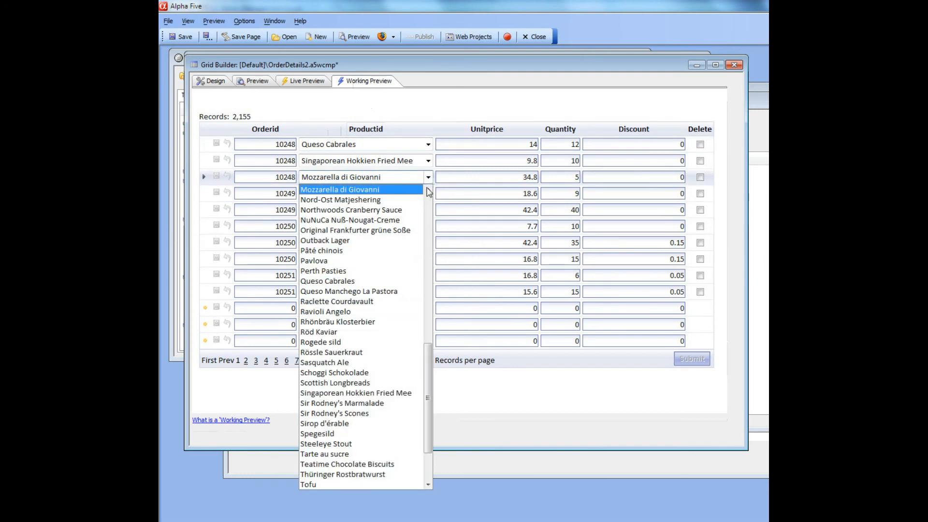
{"action": "left_click_drag", "start_coordinate": [428, 397], "coordinate": [419, 307]}
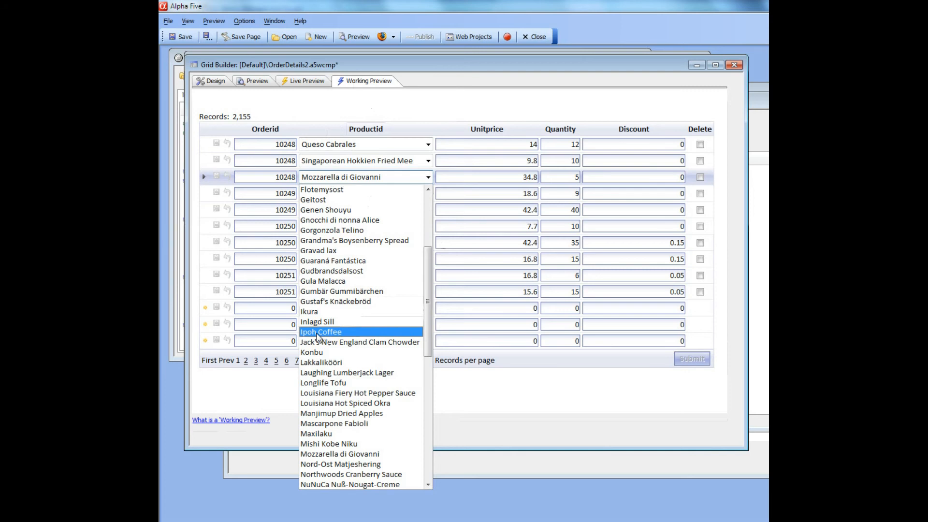
{"action": "left_click", "coordinate": [319, 332]}
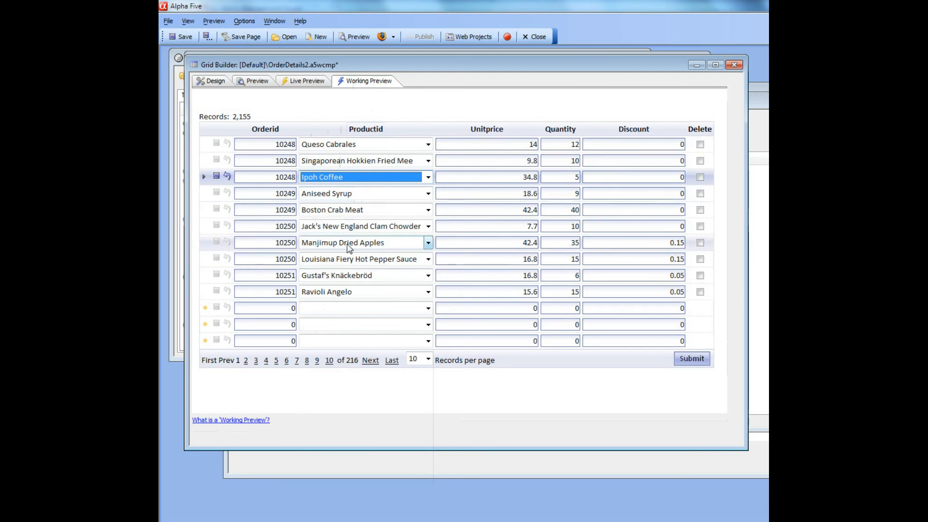
{"action": "left_click", "coordinate": [179, 39]}
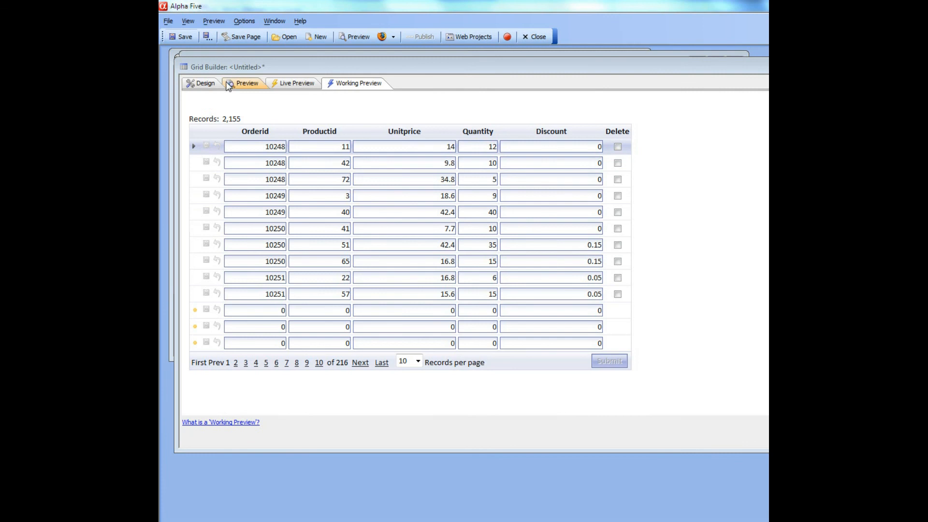
Examine the untitled grid's query source, field list and working preview of the order rows
{"action": "left_click", "coordinate": [203, 88]}
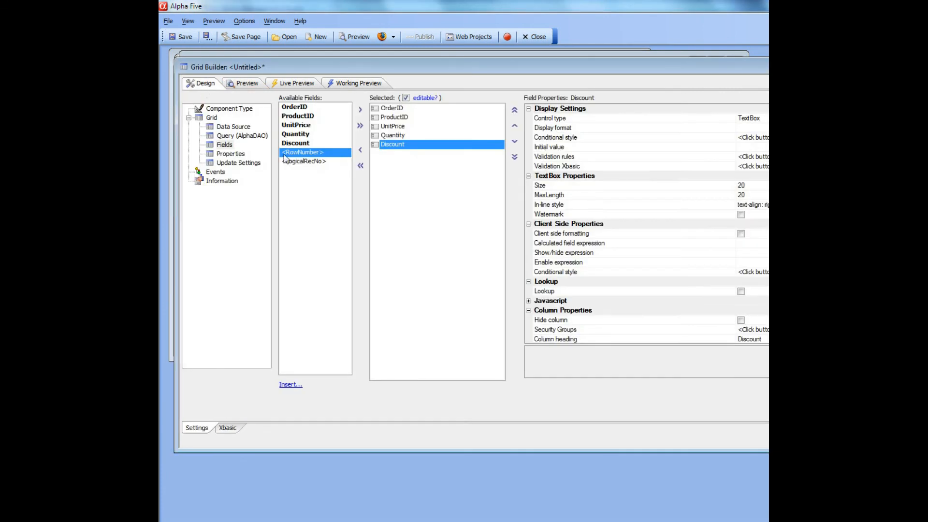
{"action": "left_click", "coordinate": [259, 137]}
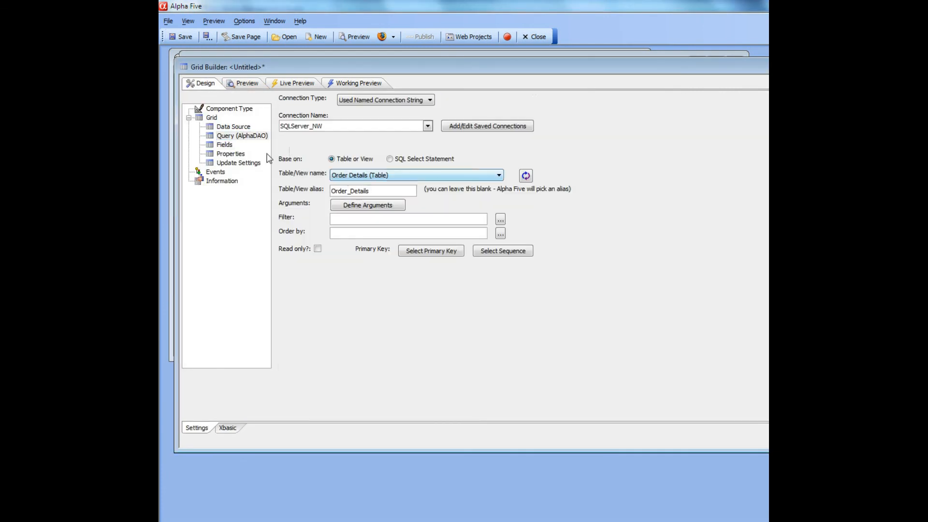
{"action": "left_click", "coordinate": [225, 146]}
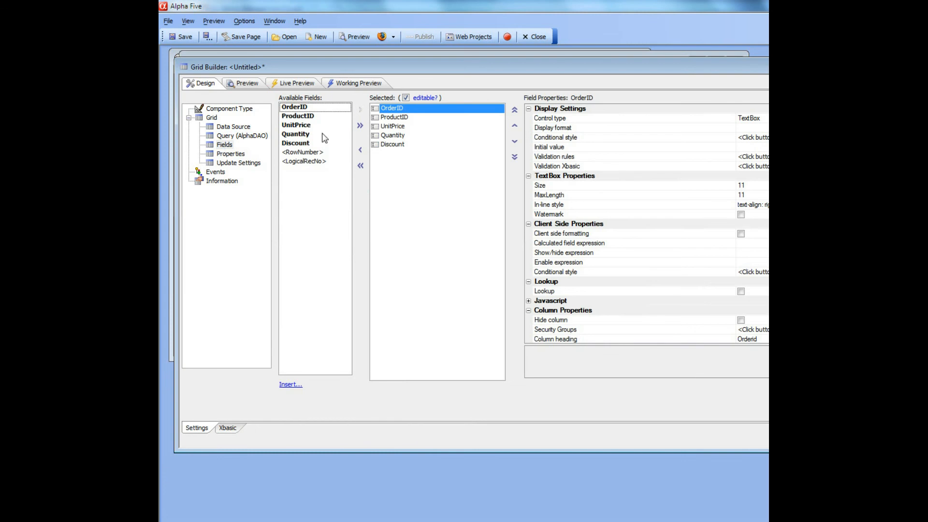
{"action": "left_click", "coordinate": [345, 85]}
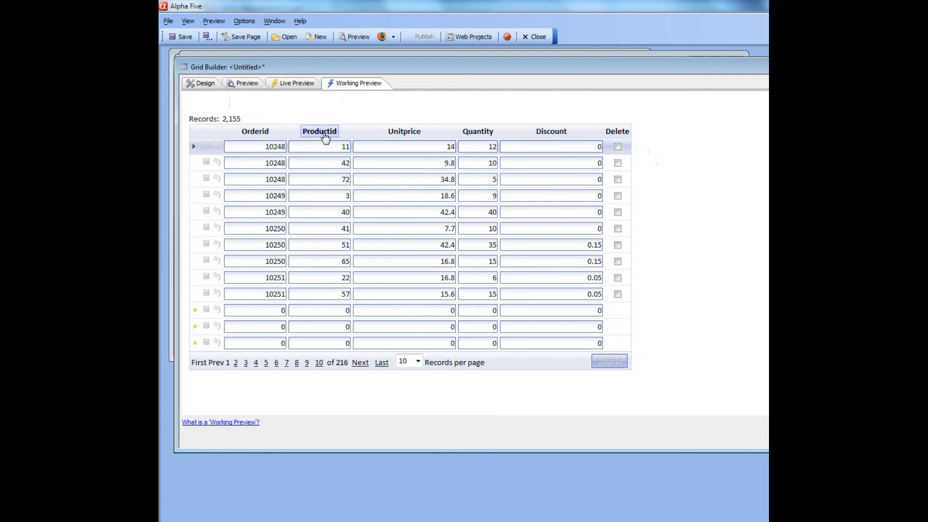
Base the grid's query on a SQL Select Statement and open the SQL query builder from its SQL text editor
{"action": "left_click", "coordinate": [207, 87]}
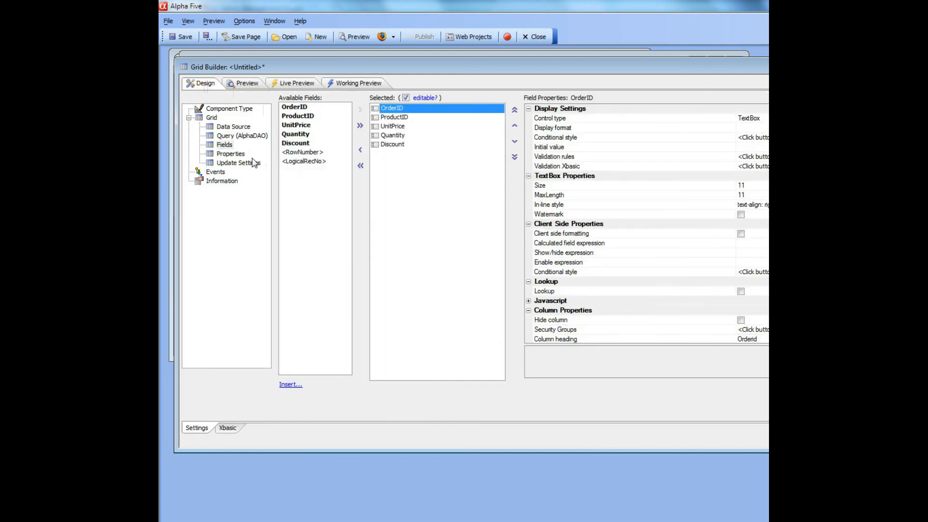
{"action": "left_click", "coordinate": [250, 137]}
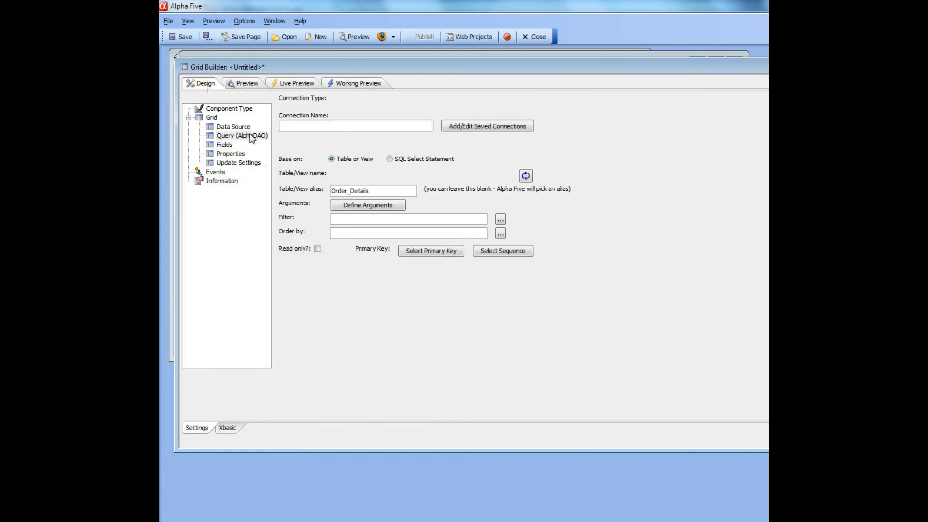
{"action": "left_click", "coordinate": [409, 162]}
{"action": "left_click", "coordinate": [483, 161]}
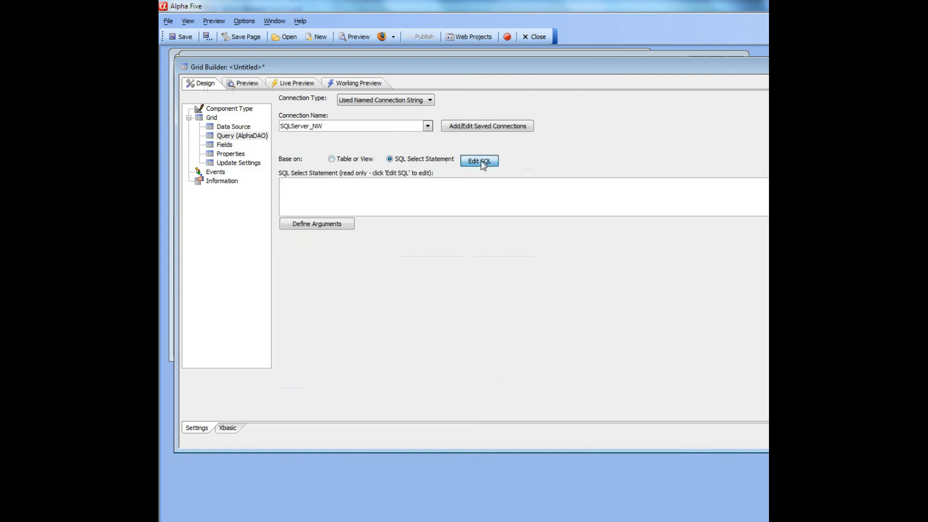
{"action": "left_click_drag", "start_coordinate": [562, 184], "coordinate": [321, 105]}
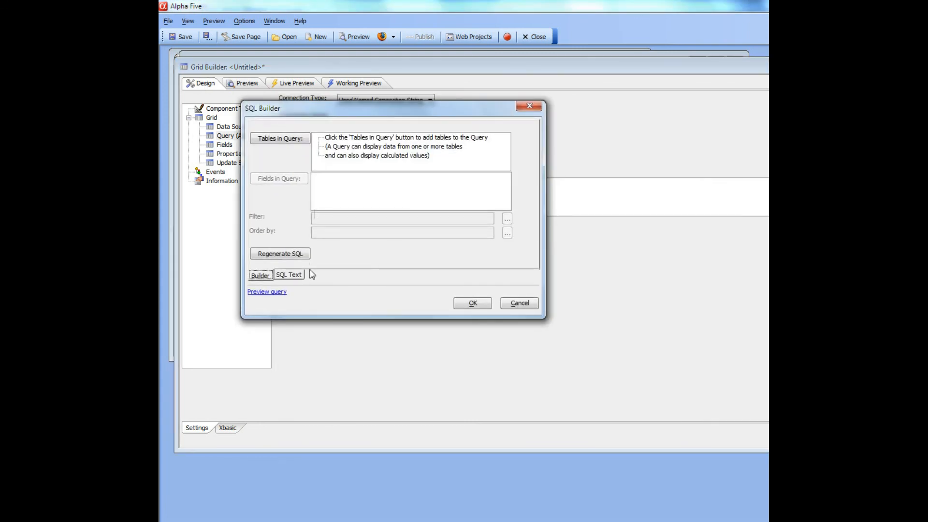
{"action": "left_click", "coordinate": [289, 275]}
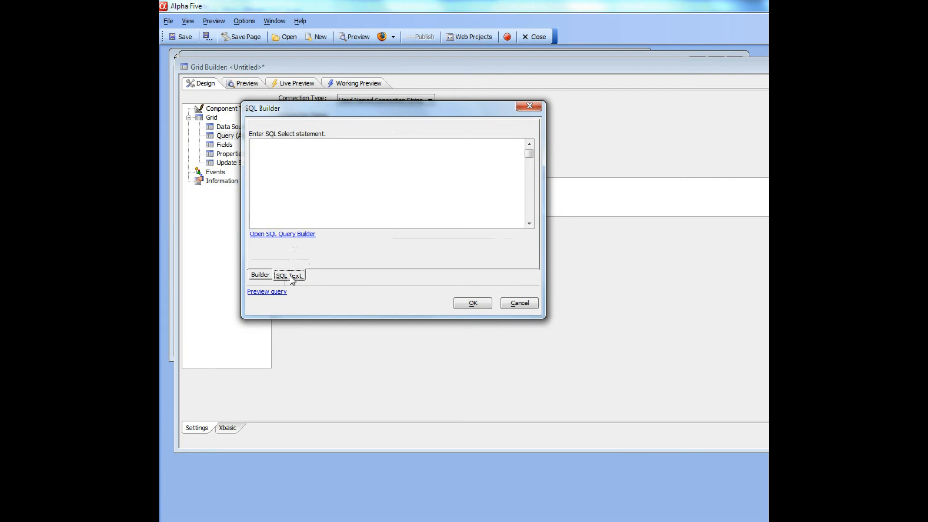
{"action": "left_click", "coordinate": [293, 235]}
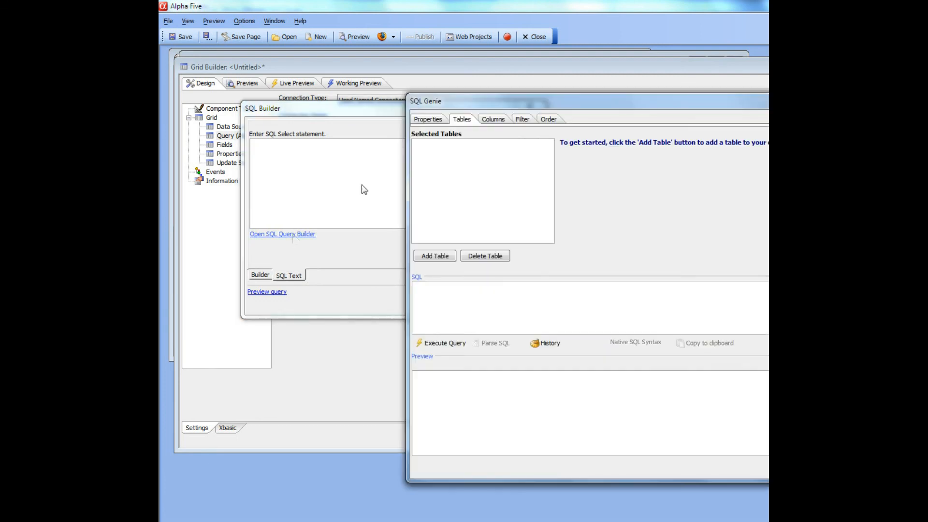
{"action": "left_click_drag", "start_coordinate": [437, 104], "coordinate": [260, 109]}
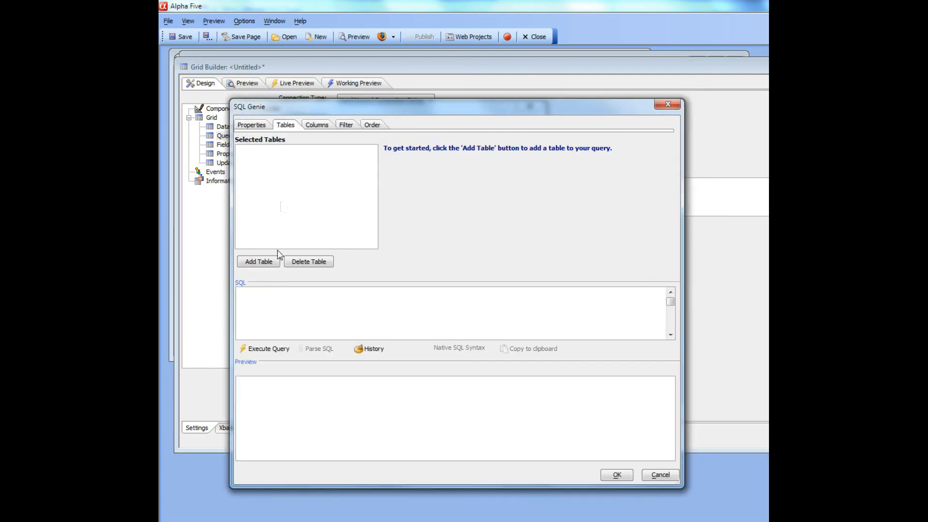
Add the Order Details table to the query and inner join the Products table to it on ProductID
{"action": "left_click", "coordinate": [262, 260]}
{"action": "double_click", "coordinate": [520, 261]}
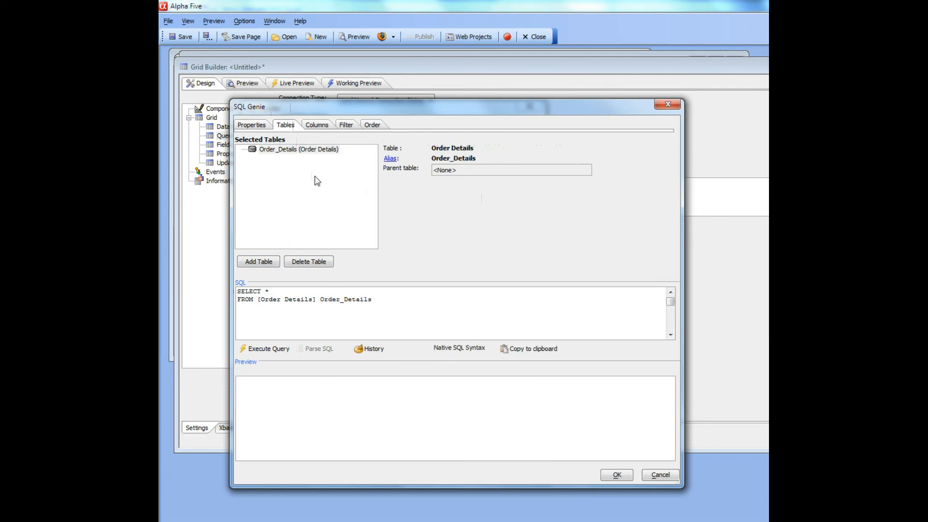
{"action": "left_click", "coordinate": [261, 266]}
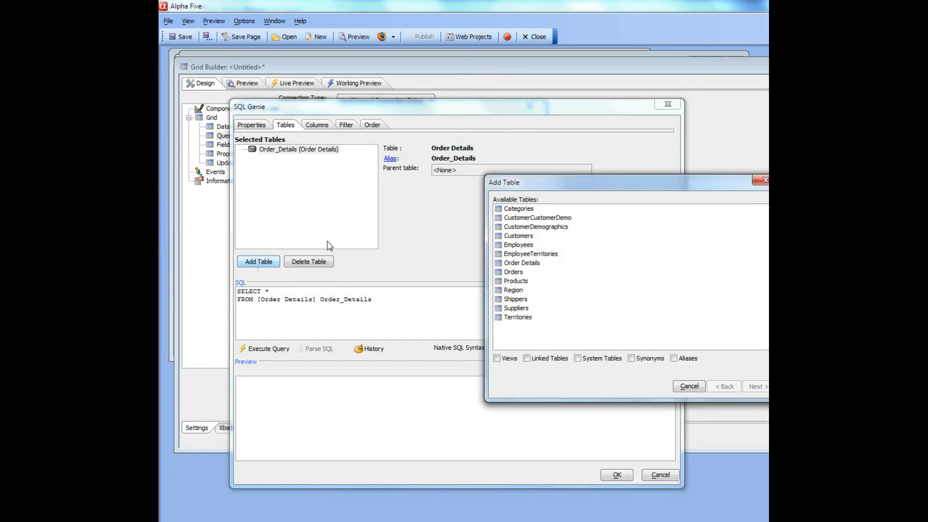
{"action": "left_click", "coordinate": [509, 282]}
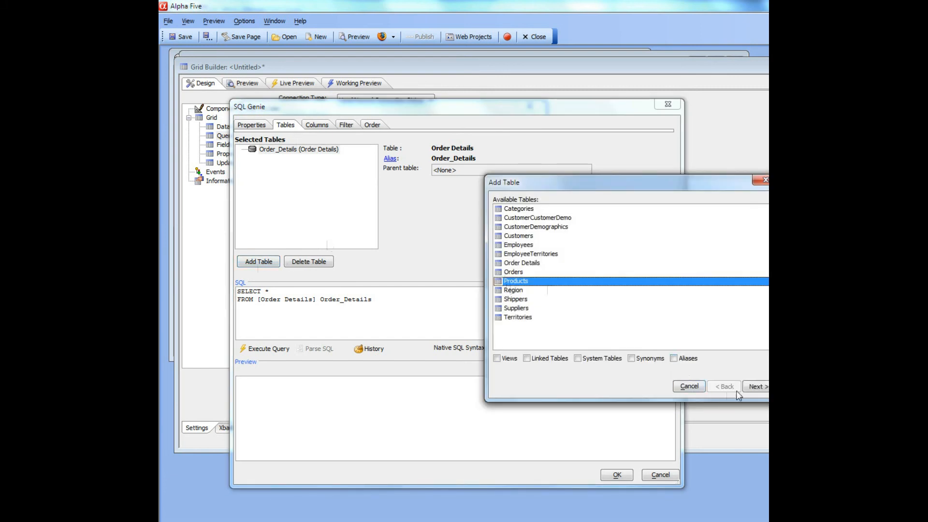
{"action": "left_click", "coordinate": [755, 387]}
{"action": "left_click_drag", "start_coordinate": [571, 186], "coordinate": [407, 164]}
{"action": "left_click", "coordinate": [590, 363]}
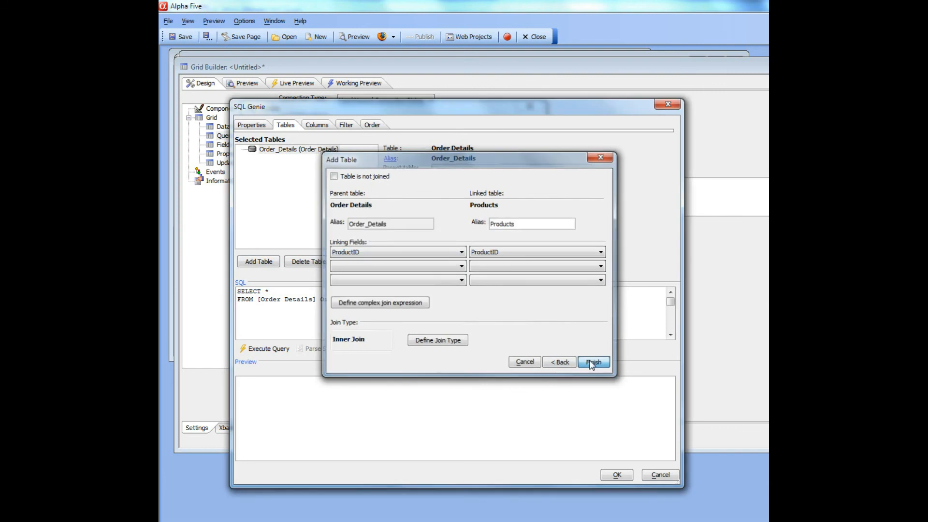
Include OrderID, ProductID, UnitPrice and Quantity from Order Details plus ProductName from Products, and accept the SQL statement
{"action": "left_click", "coordinate": [316, 124]}
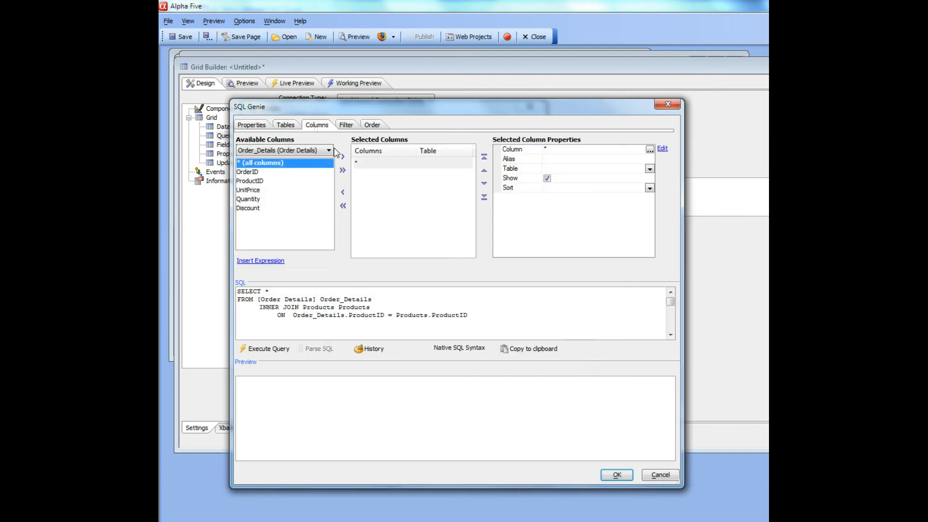
{"action": "left_click_drag", "start_coordinate": [247, 172], "coordinate": [251, 202]}
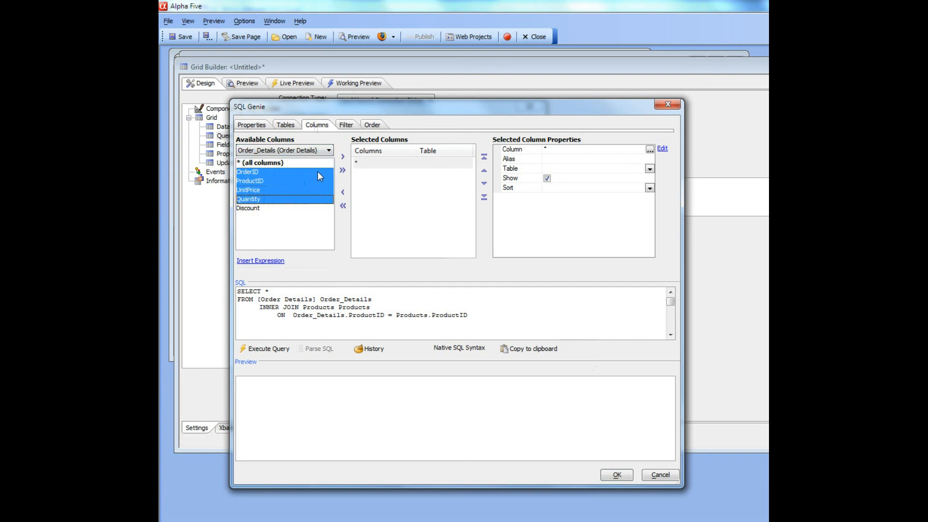
{"action": "left_click", "coordinate": [343, 156]}
{"action": "left_click", "coordinate": [285, 151]}
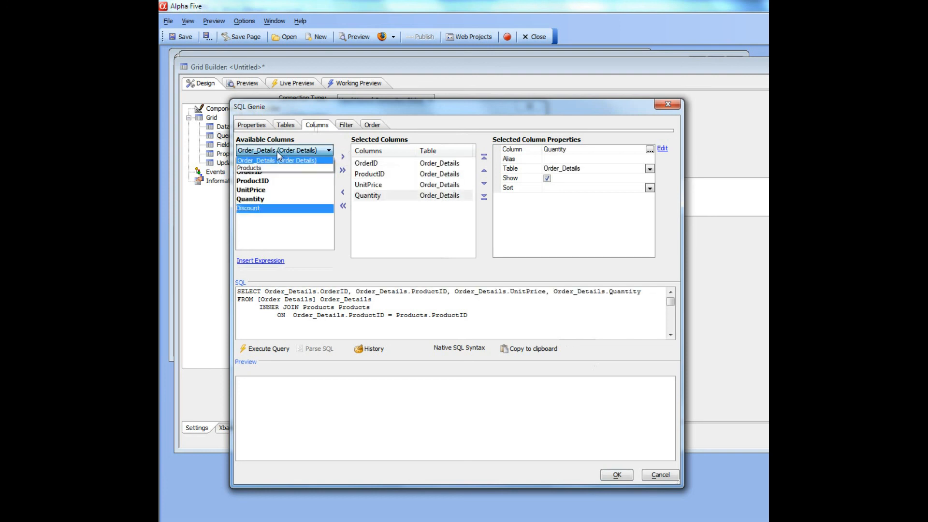
{"action": "left_click", "coordinate": [264, 165]}
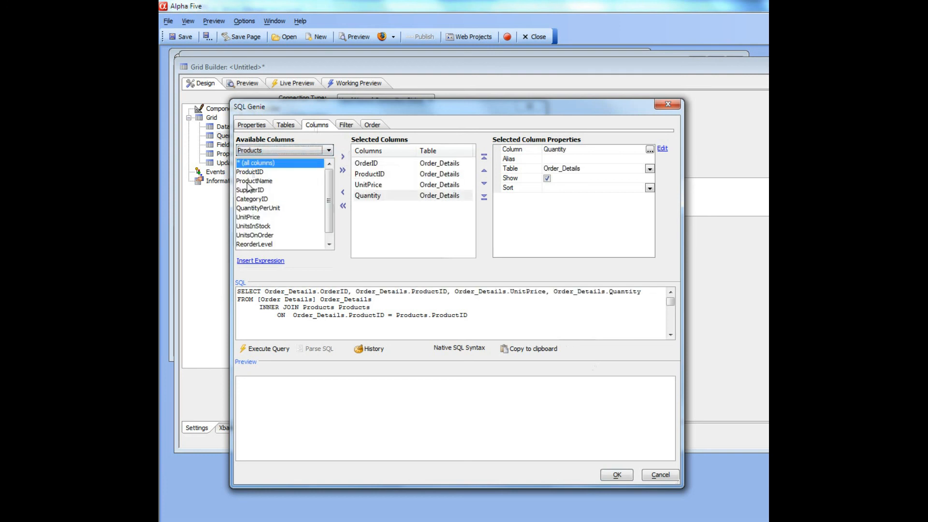
{"action": "double_click", "coordinate": [258, 181]}
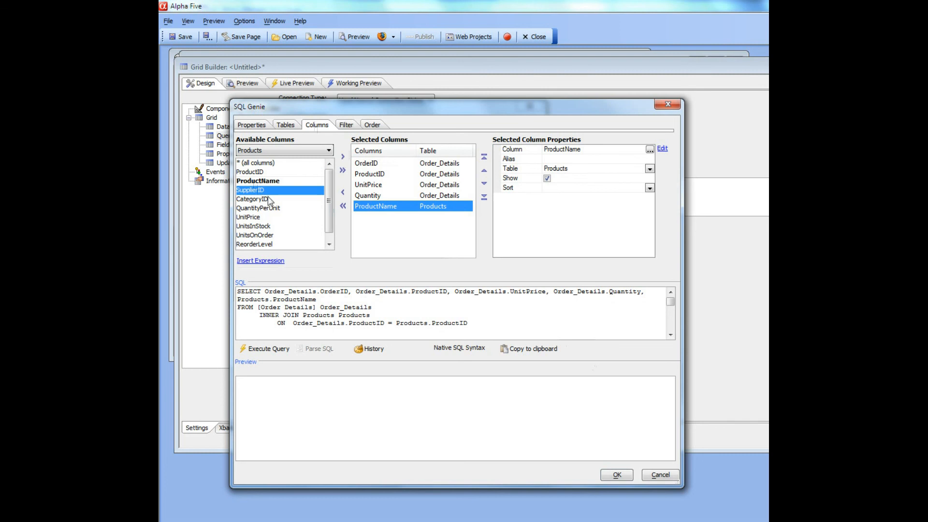
{"action": "left_click", "coordinate": [612, 475]}
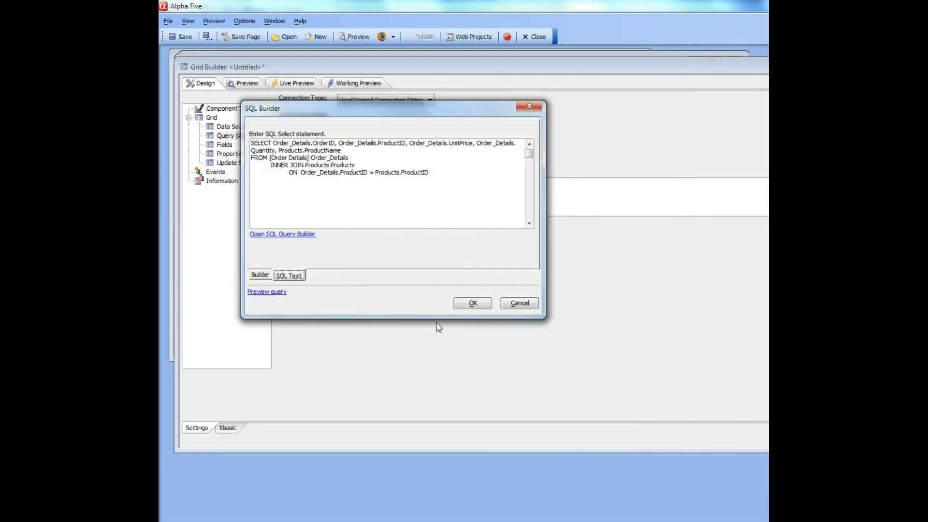
{"action": "left_click", "coordinate": [471, 302]}
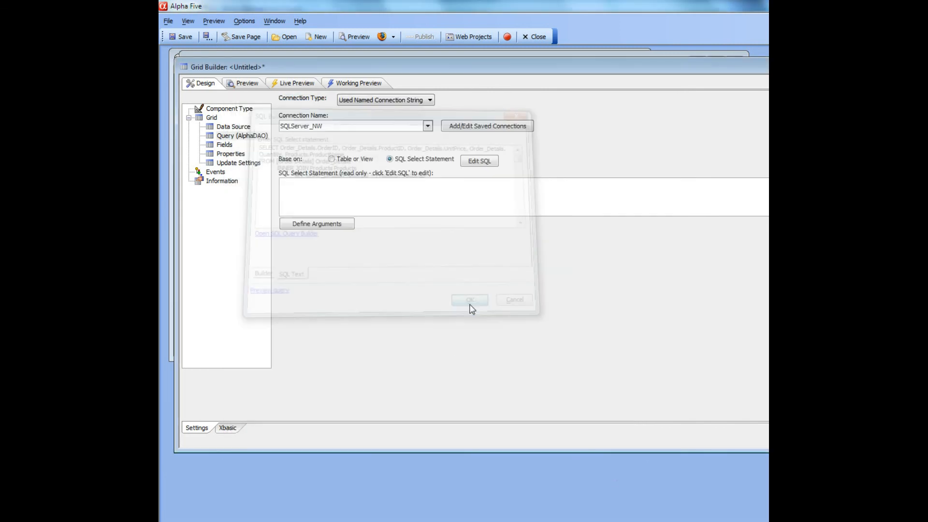
Clear all of the grid's selected fields and select OrderID, ProductID, UnitPrice, Quantity and ProductName from the new query instead
{"action": "left_click", "coordinate": [224, 145]}
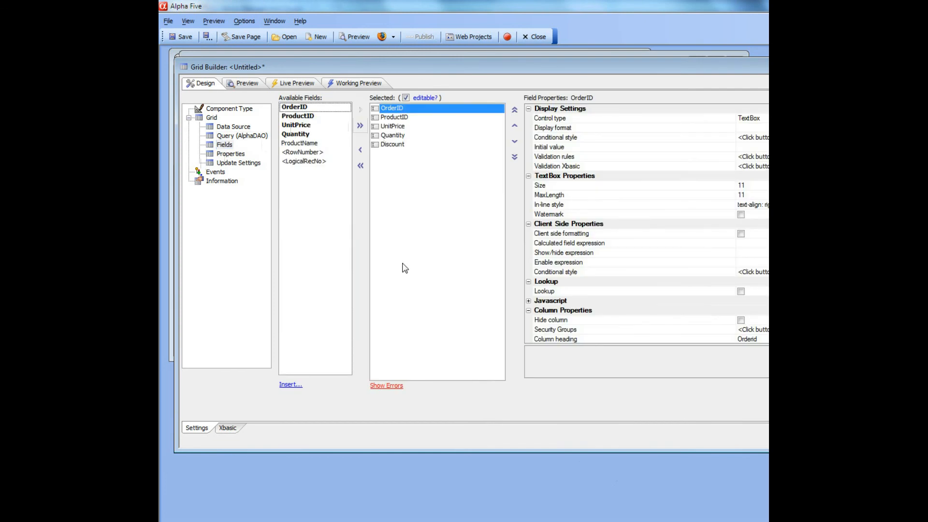
{"action": "left_click", "coordinate": [360, 165]}
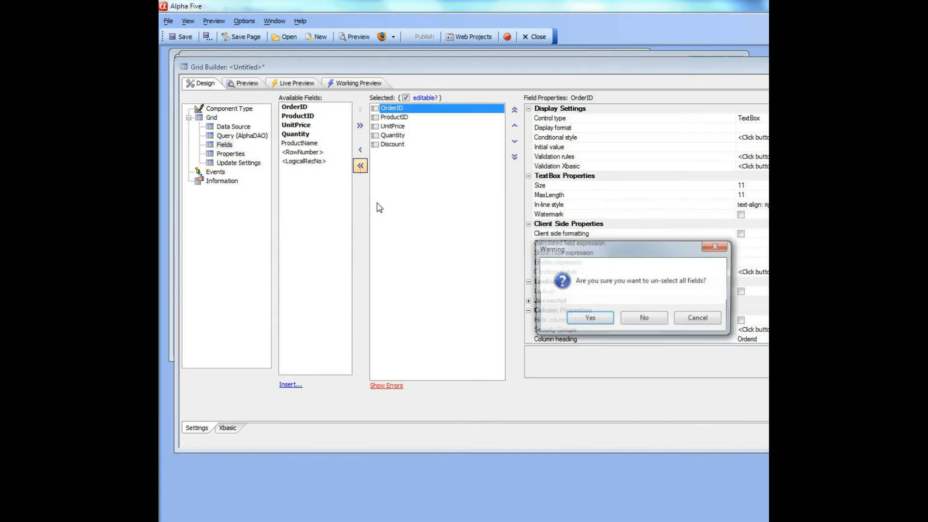
{"action": "left_click", "coordinate": [589, 318]}
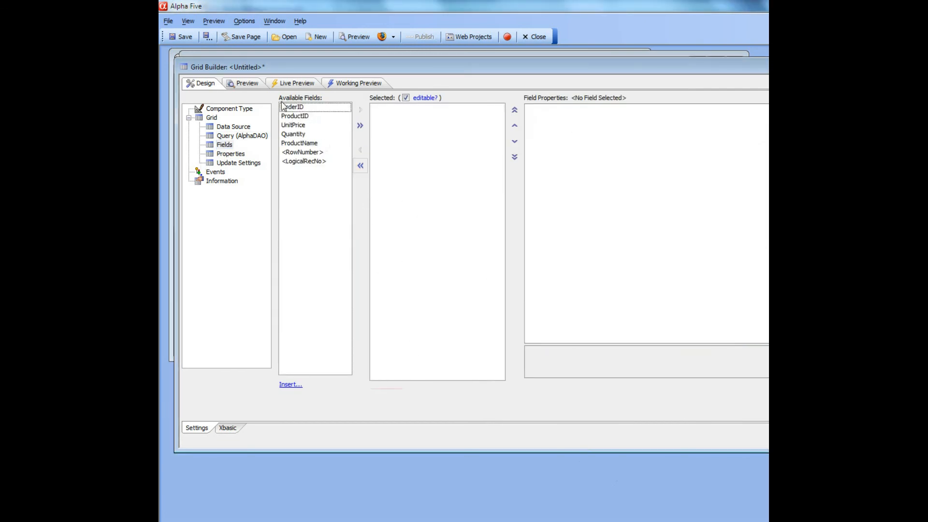
{"action": "left_click_drag", "start_coordinate": [290, 107], "coordinate": [298, 144]}
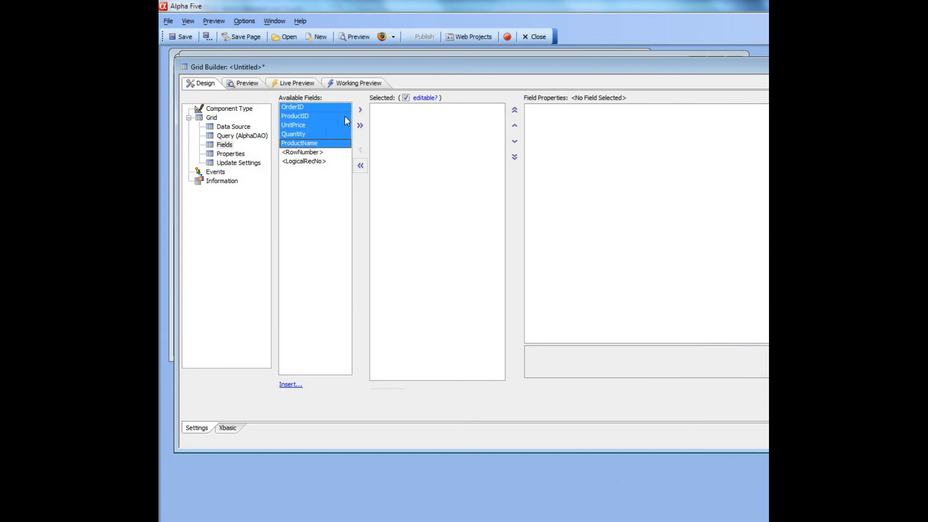
{"action": "left_click", "coordinate": [360, 109]}
Move the ProductName field up two places in the grid's selected fields, directly below ProductID
{"action": "left_click", "coordinate": [385, 145]}
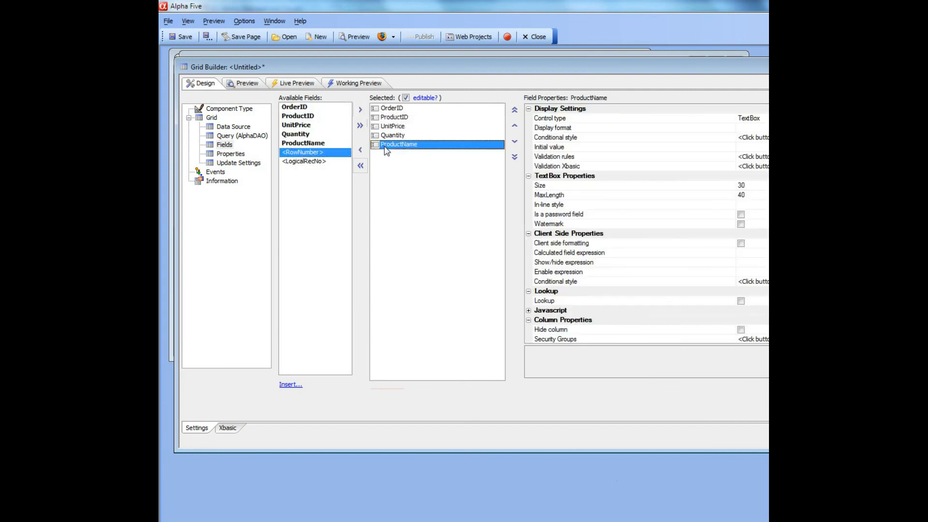
{"action": "left_click", "coordinate": [514, 126]}
{"action": "left_click", "coordinate": [514, 126]}
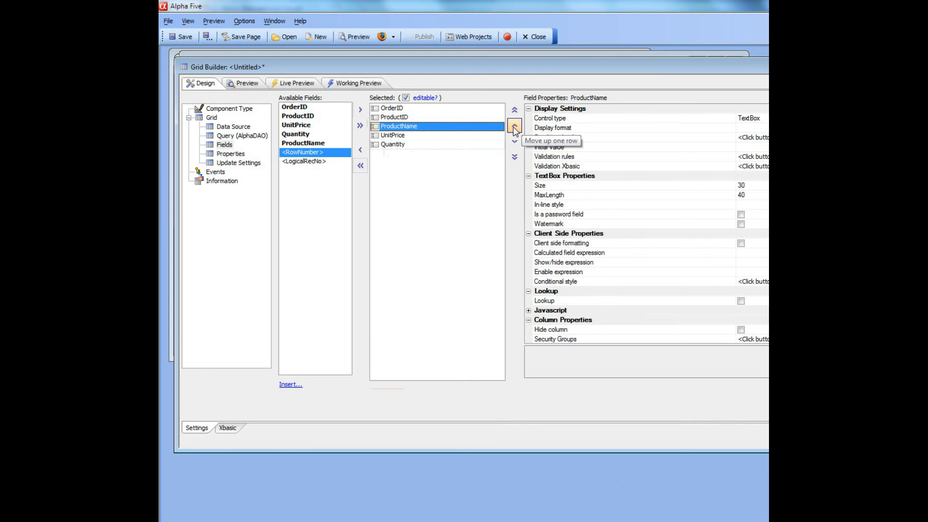
Start saving the grid as a web component, entering a file name that begins with OrderD
{"action": "left_click", "coordinate": [183, 38]}
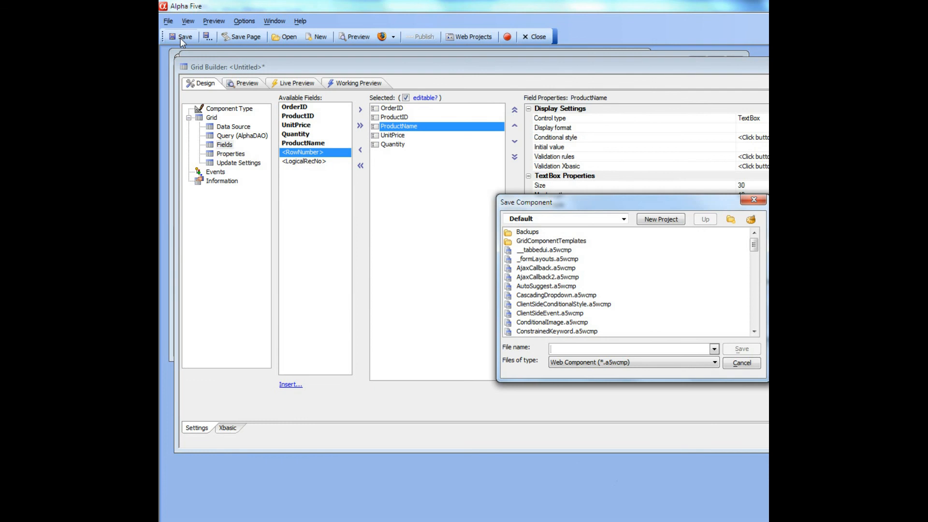
{"action": "type", "text": "OrderDetails1.a5wcmp"}
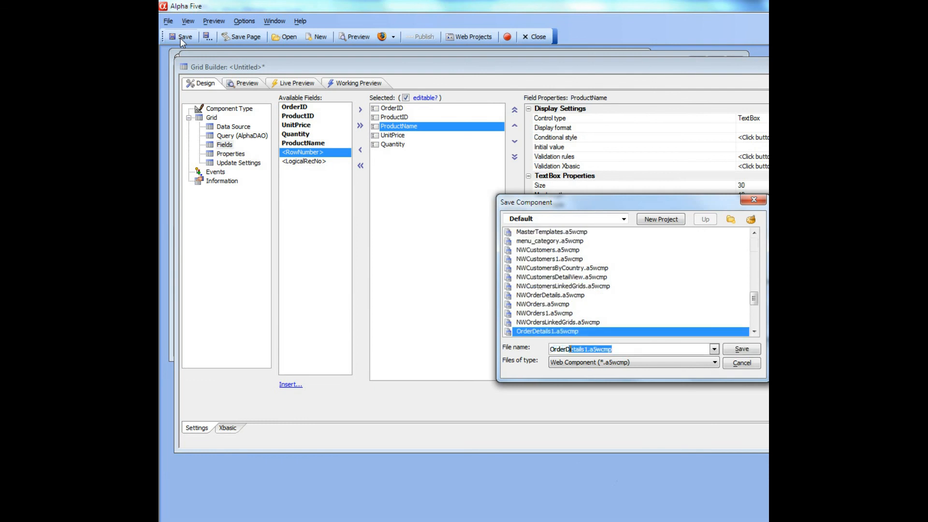